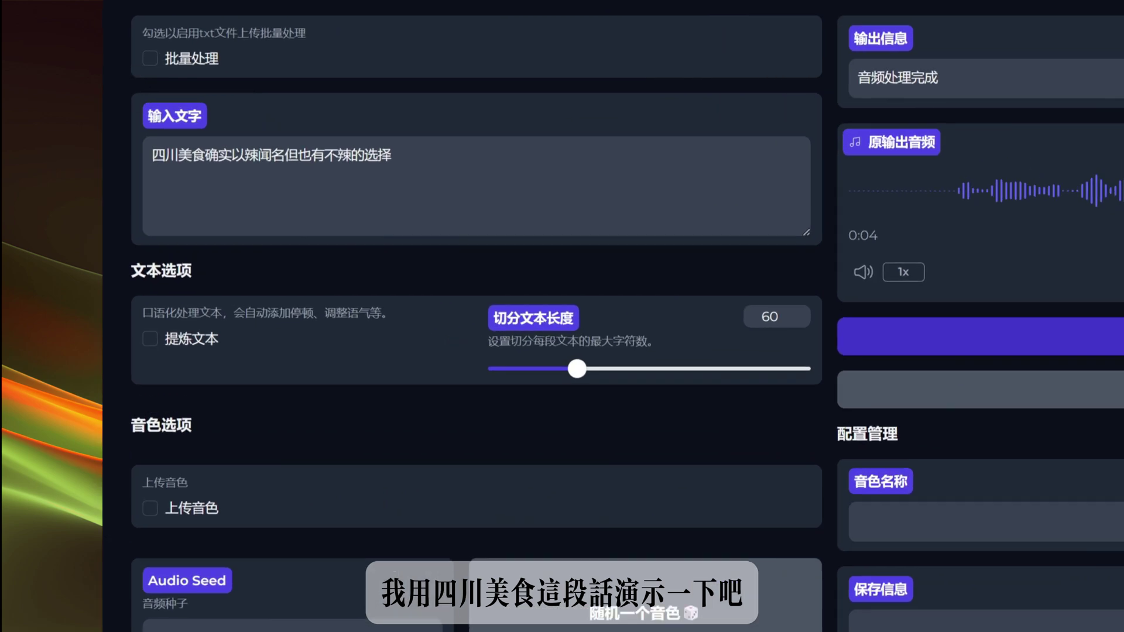
Generate speech from the entered Sichuan food sentence with the existing voice settings and play the result.
{"action": "scroll", "coordinate": [477, 317], "scroll_direction": "down", "scroll_amount": 10}
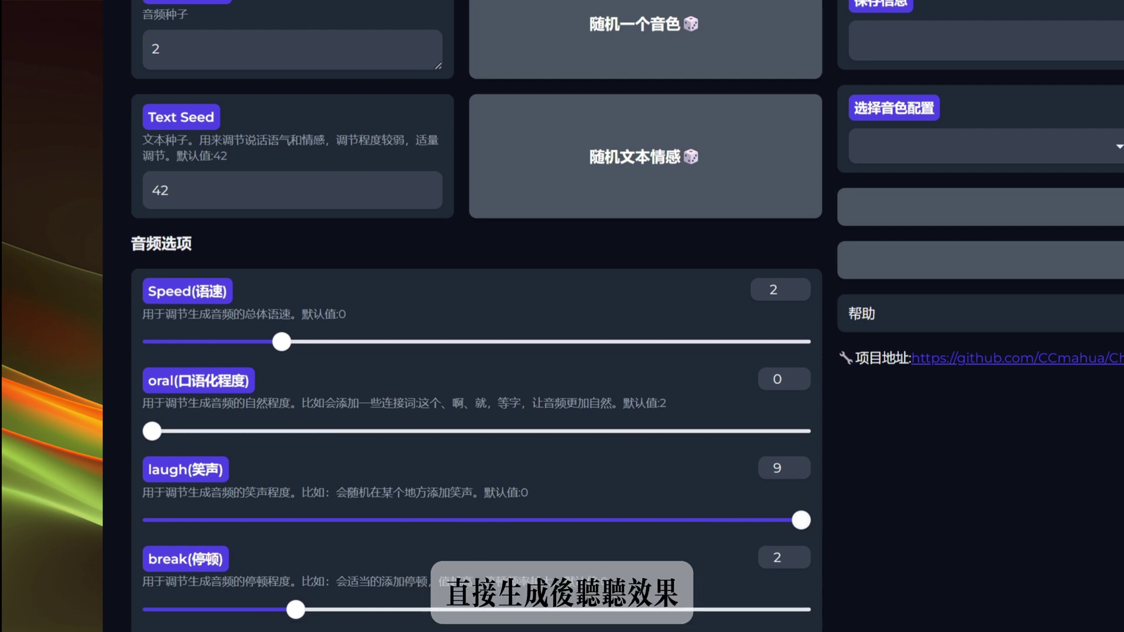
{"action": "scroll", "coordinate": [477, 316], "scroll_direction": "up", "scroll_amount": 5}
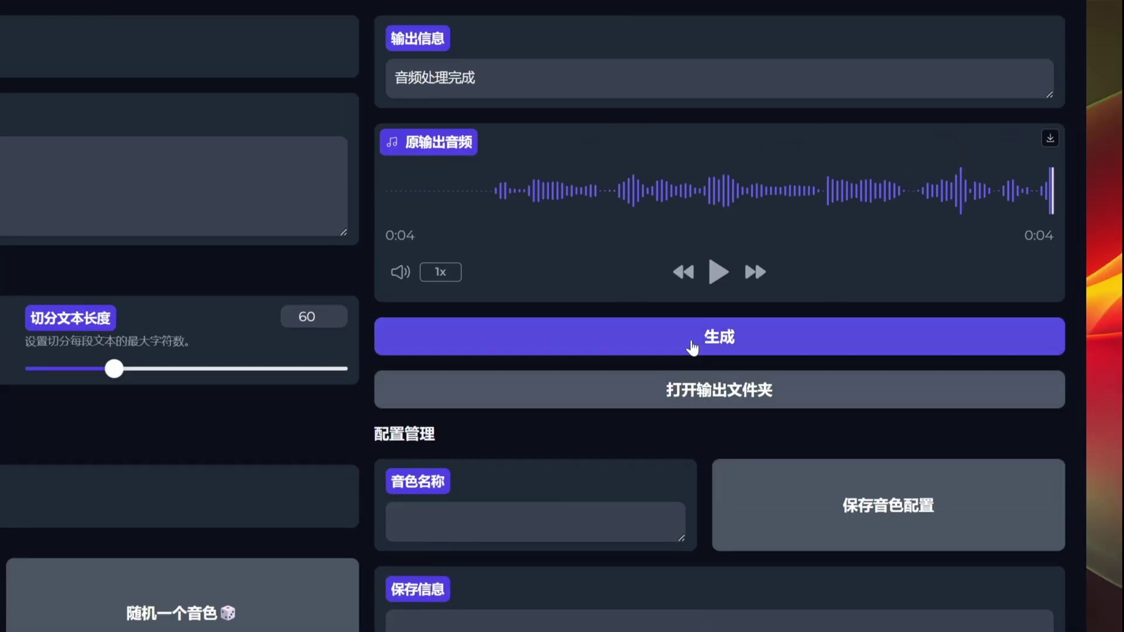
{"action": "left_click", "coordinate": [693, 344]}
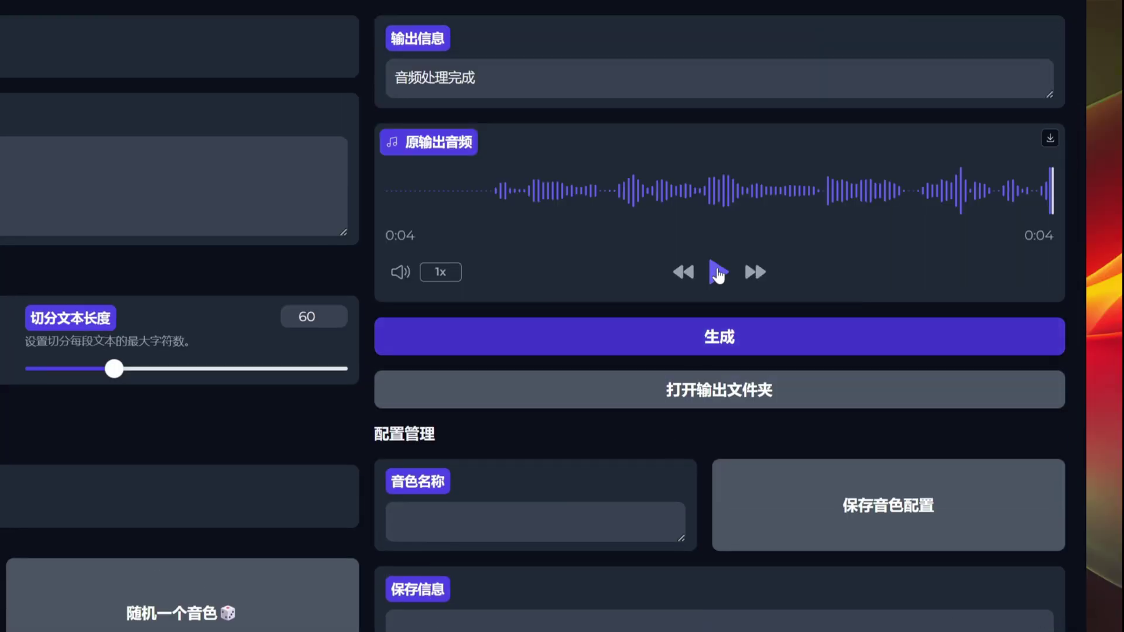
{"action": "left_click", "coordinate": [719, 272]}
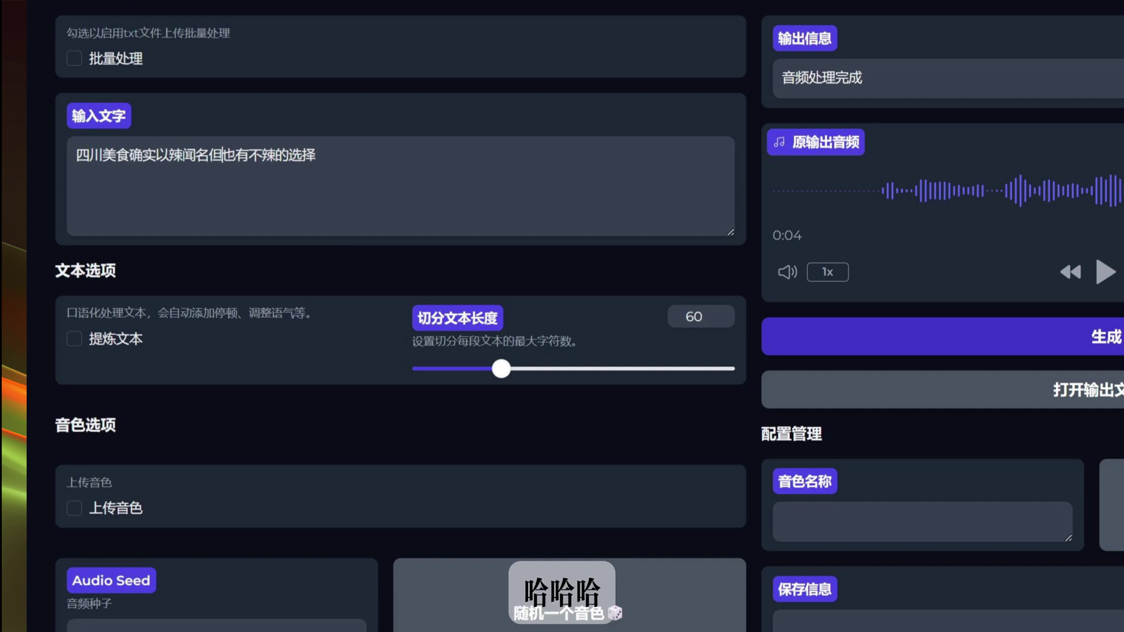
Insert [laugh] after 但 in the input text, generate and play the speech, and add a second [laugh] beside it and generate again.
{"action": "type", "text": "[laugh]"}
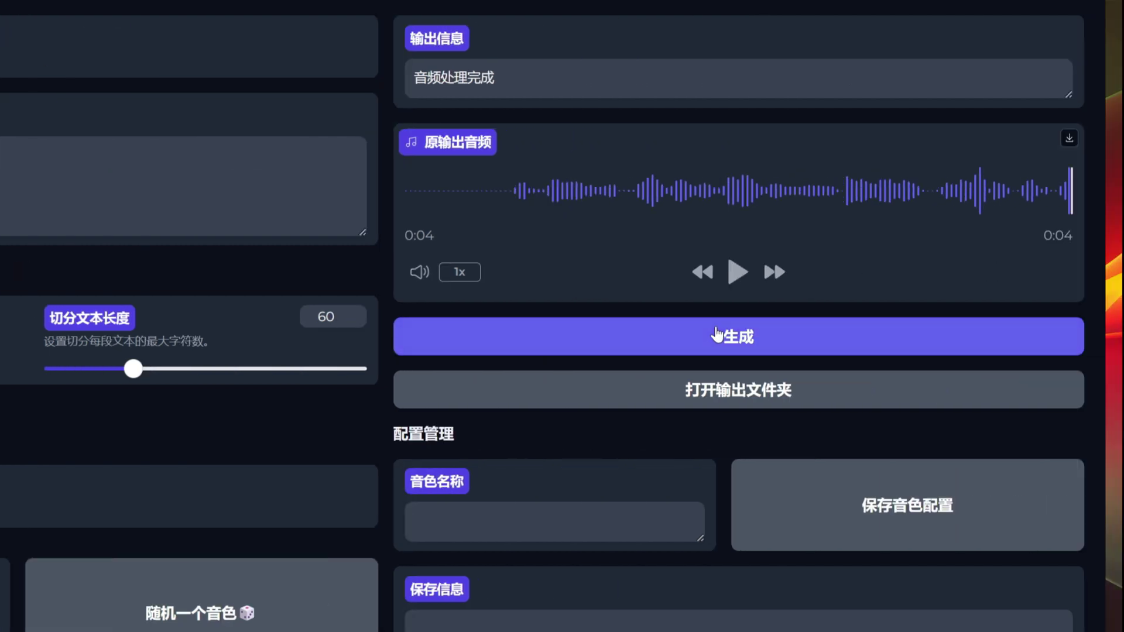
{"action": "left_click", "coordinate": [1086, 335]}
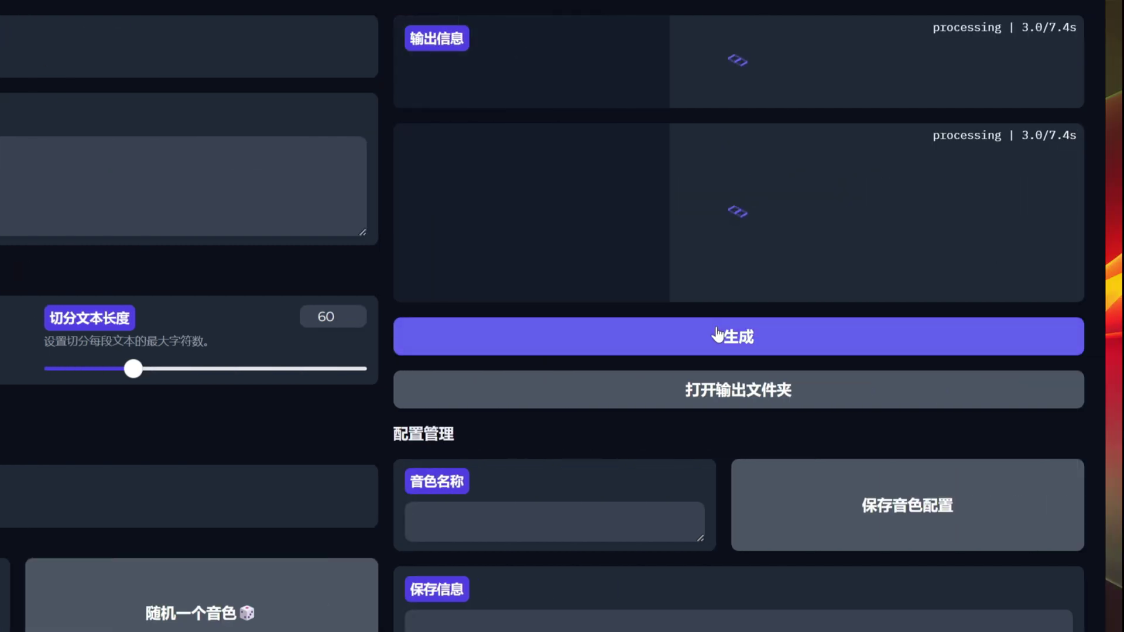
{"action": "left_click", "coordinate": [730, 278]}
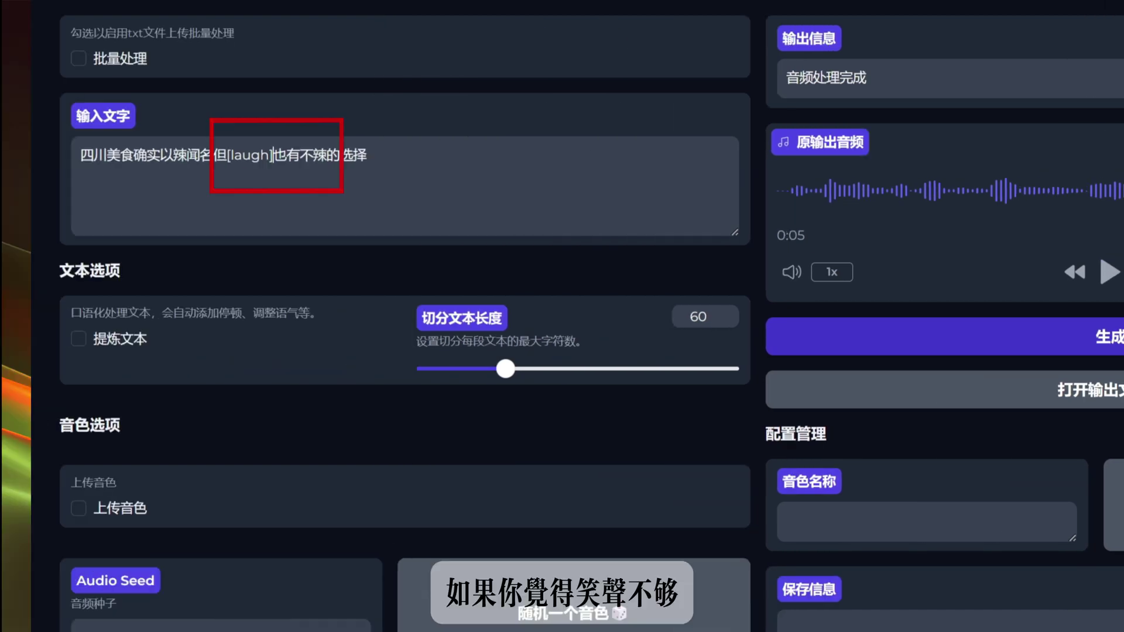
{"action": "type", "text": "[laugh]"}
{"action": "left_click", "coordinate": [1031, 350]}
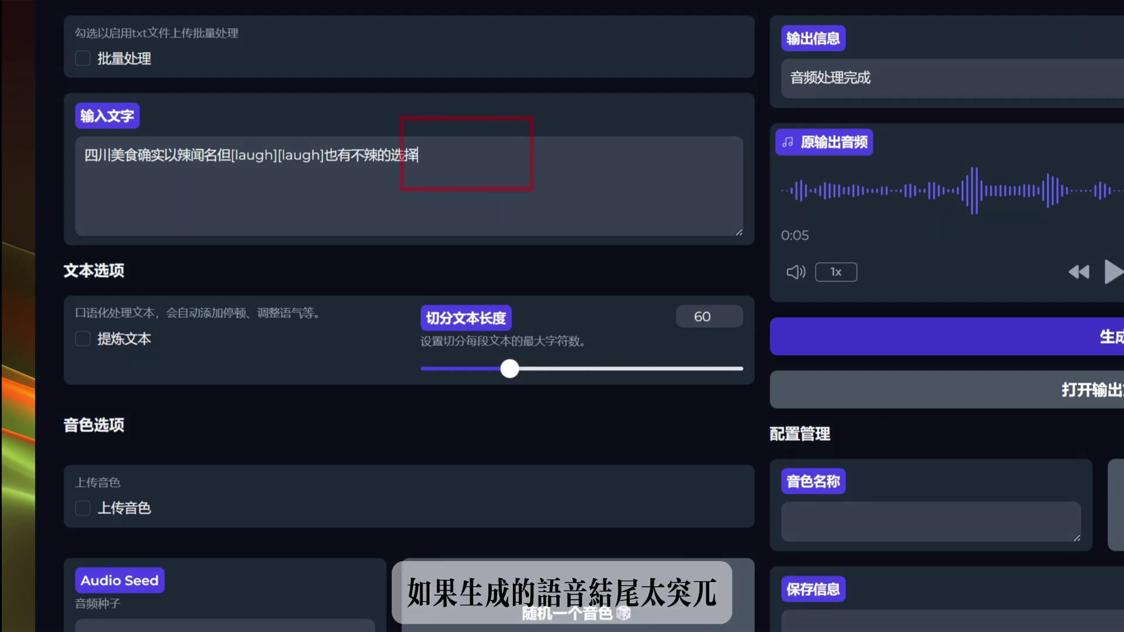
Add a comma at the end of the text and a third [laugh] after the existing two, and generate and play the speech.
{"action": "type", "text": "，"}
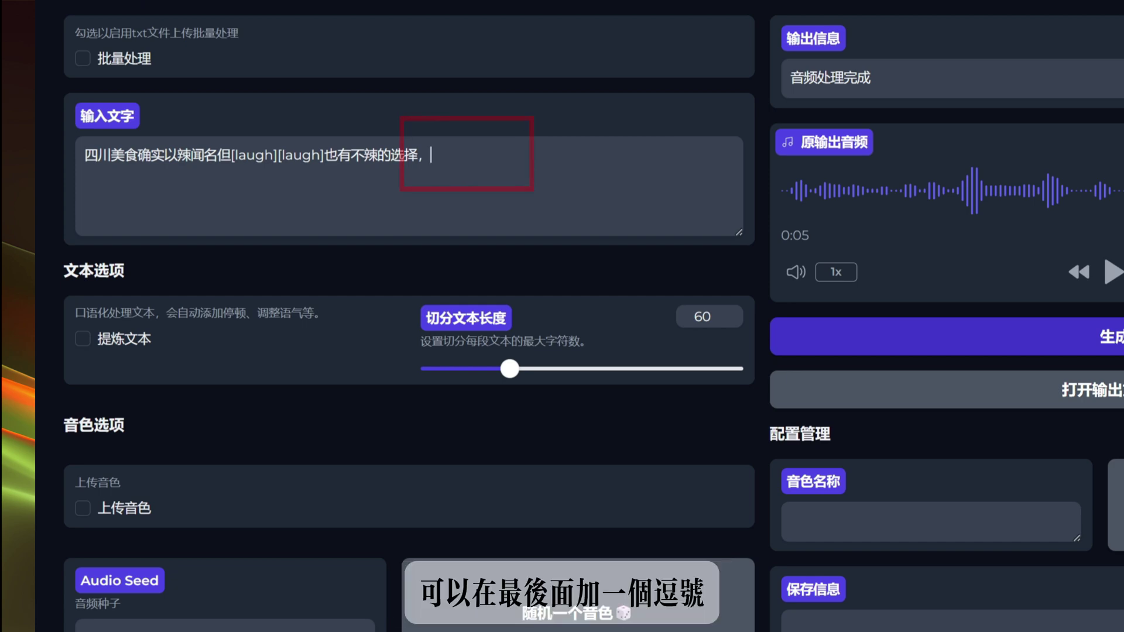
{"action": "left_click", "coordinate": [323, 156]}
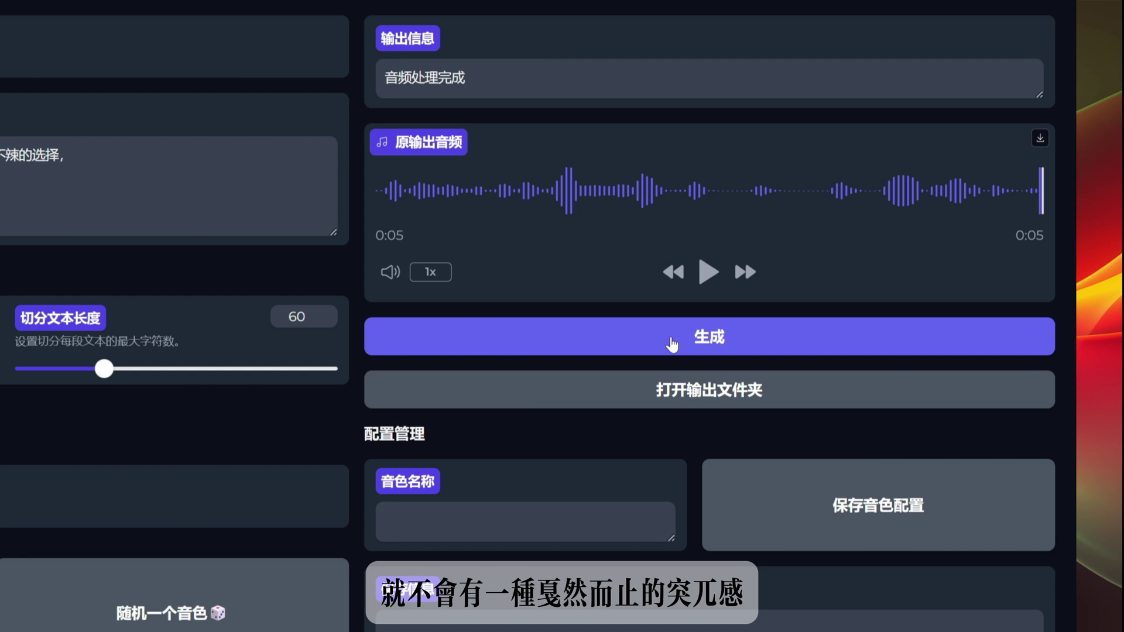
{"action": "left_click", "coordinate": [672, 344]}
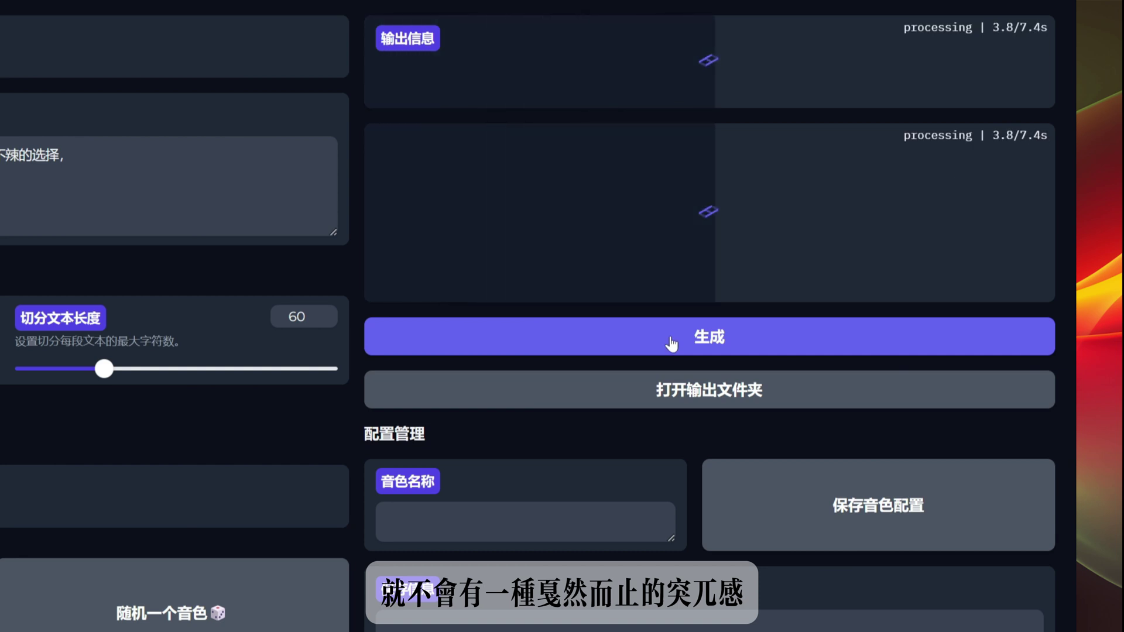
{"action": "left_click", "coordinate": [706, 274]}
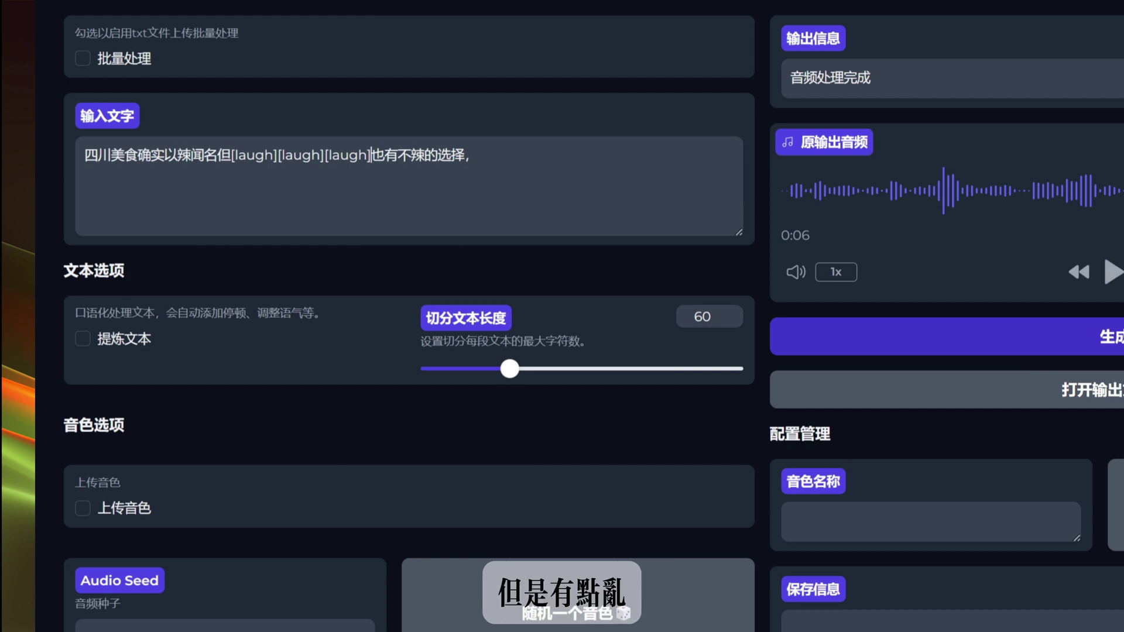
Remove the third [laugh] from the input text, and regenerate and play the audio.
{"action": "key", "text": "BackSpace"}
{"action": "key", "text": "BackSpace"}
{"action": "key", "text": "BackSpace"}
{"action": "key", "text": "BackSpace"}
{"action": "key", "text": "BackSpace"}
{"action": "key", "text": "BackSpace"}
{"action": "key", "text": "BackSpace"}
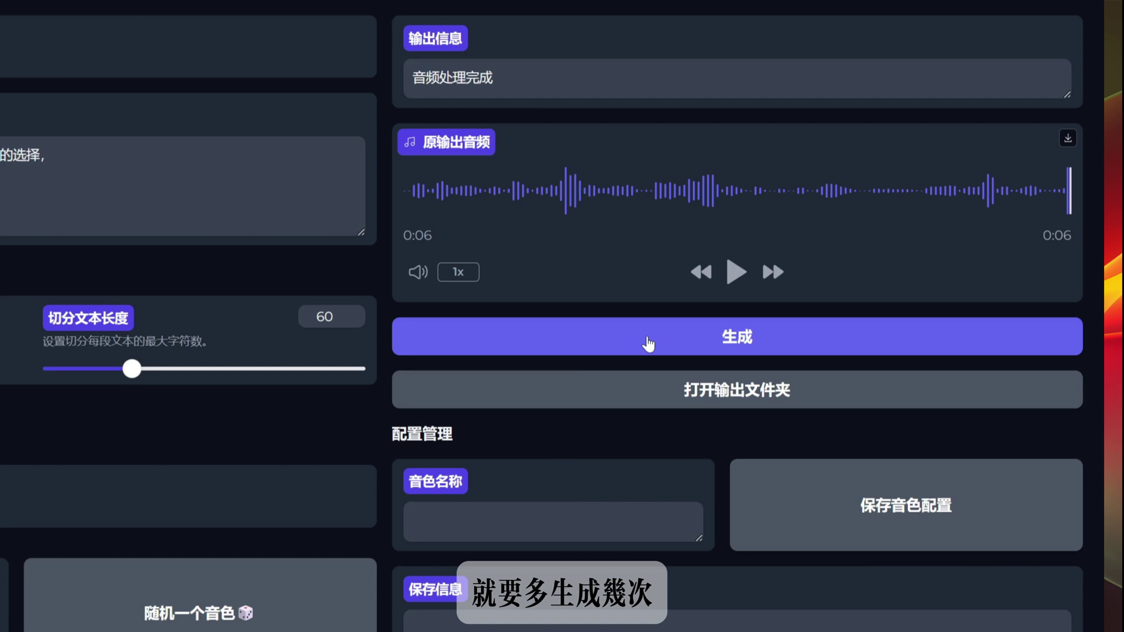
{"action": "left_click", "coordinate": [1026, 343]}
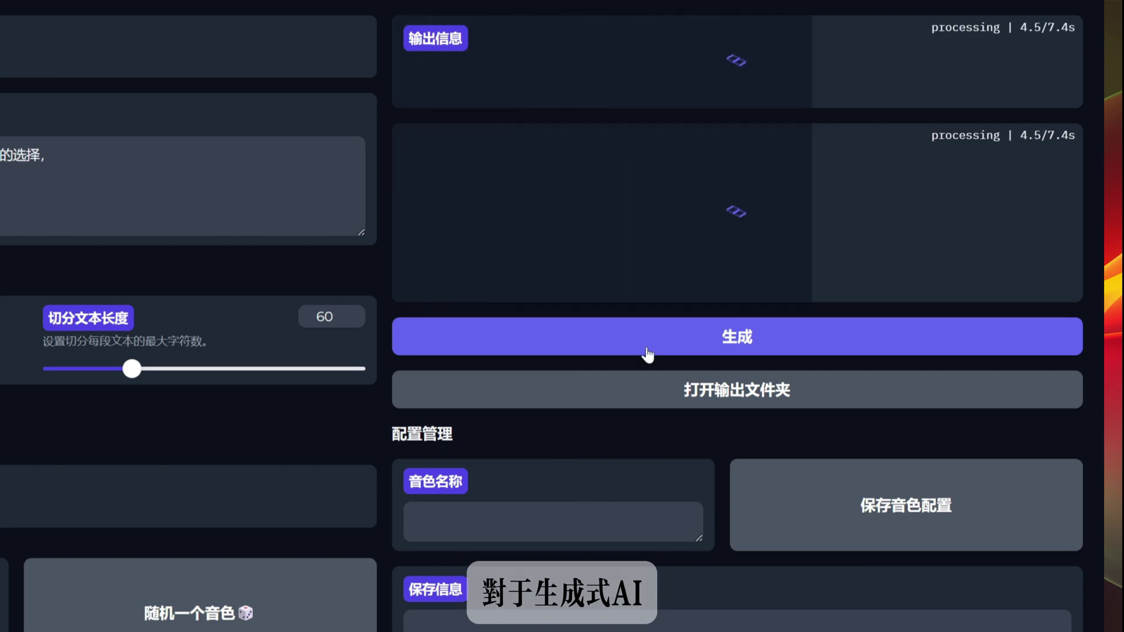
{"action": "left_click", "coordinate": [728, 279]}
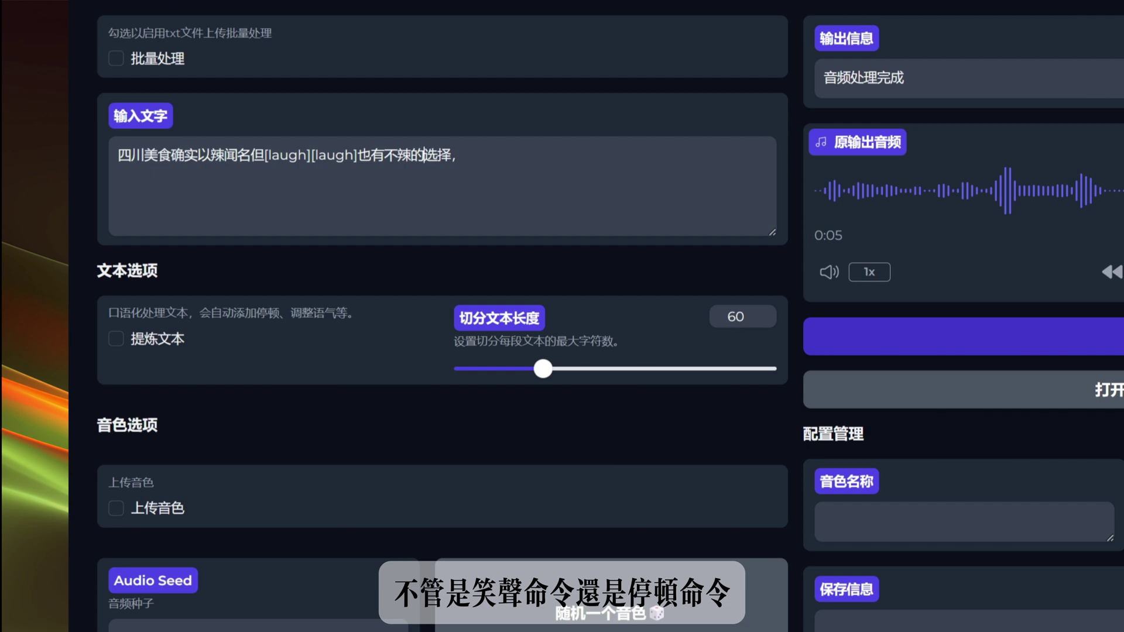
Insert another [laugh] before 选择 in the input text, and generate and play the speech.
{"action": "type", "text": "[laugh]"}
{"action": "left_click", "coordinate": [1119, 346]}
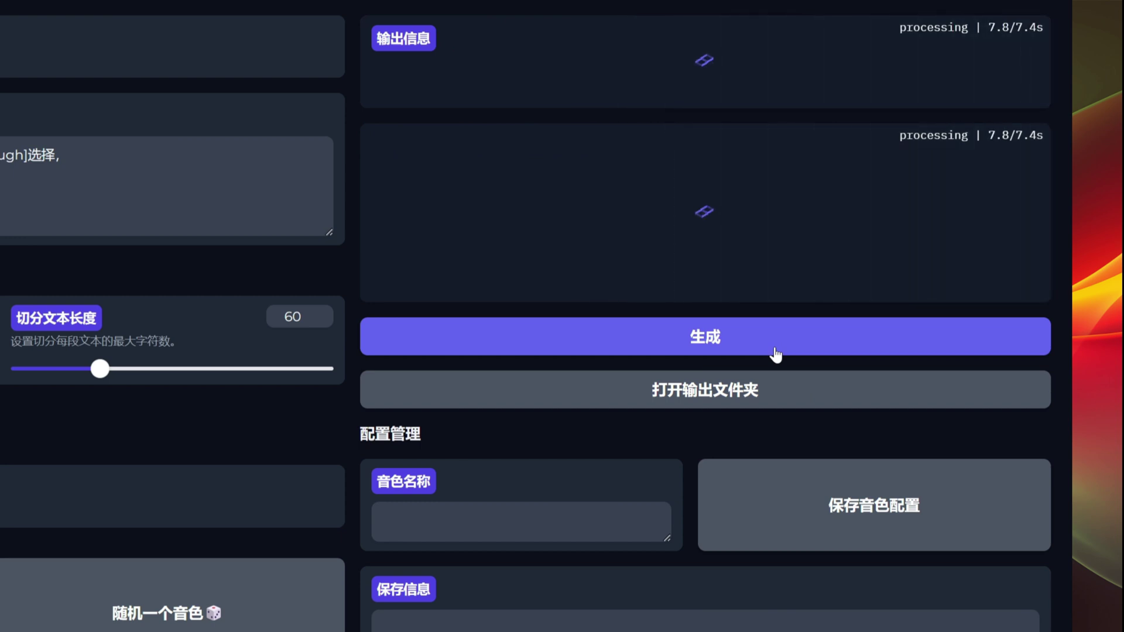
{"action": "left_click", "coordinate": [706, 274]}
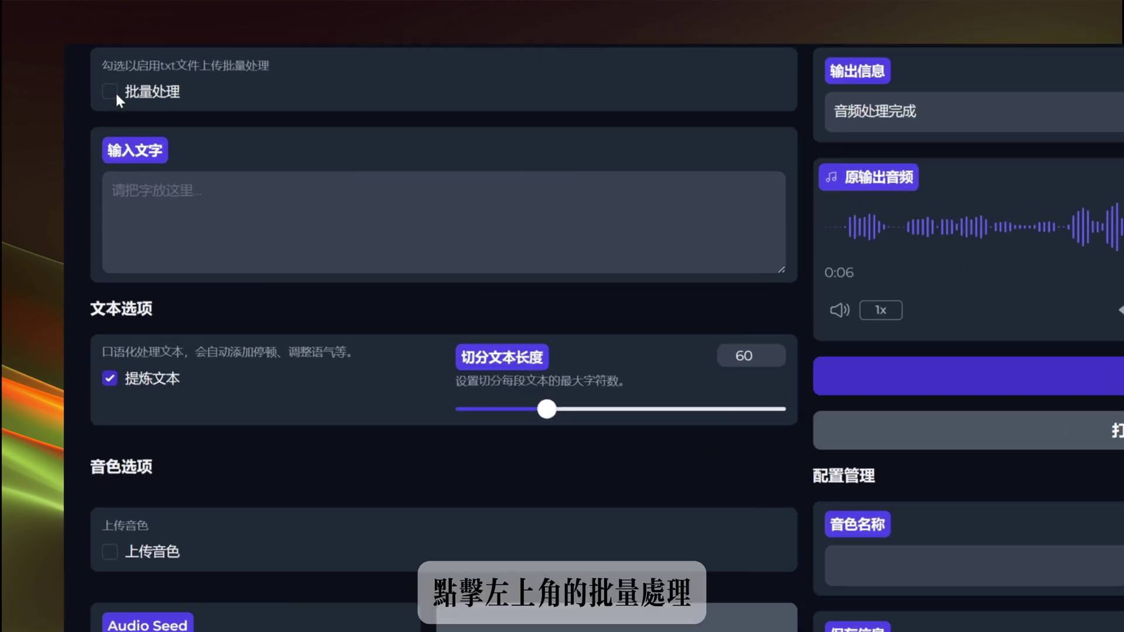
Enable batch processing (批量处理), and upload 1.srt after reviewing its subtitles to the end.
{"action": "left_click", "coordinate": [110, 91]}
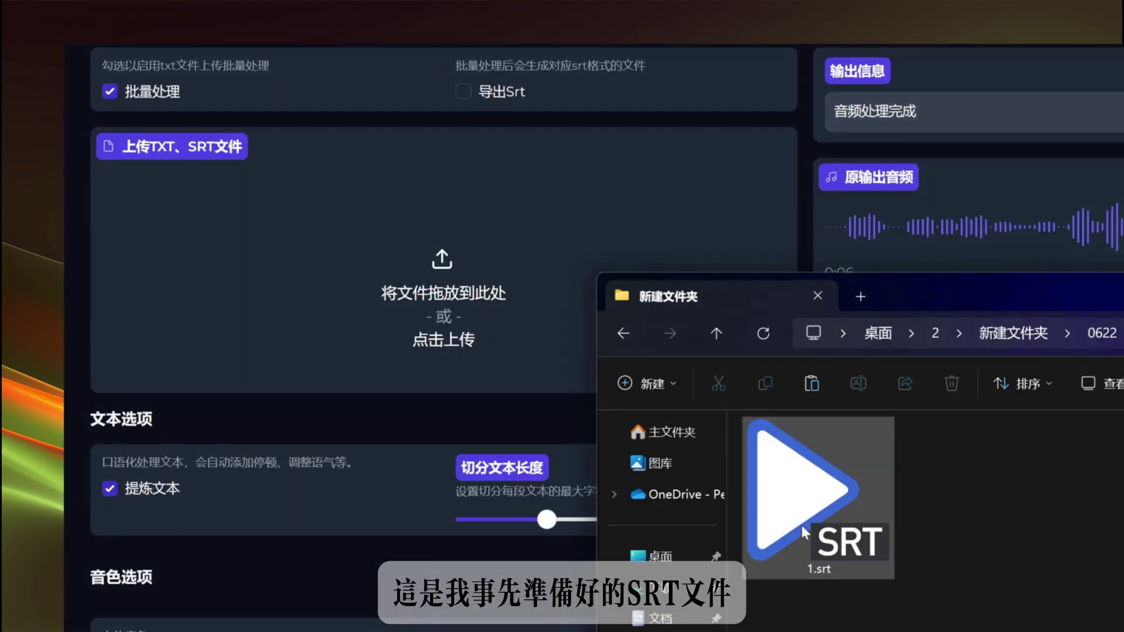
{"action": "double_click", "coordinate": [805, 532]}
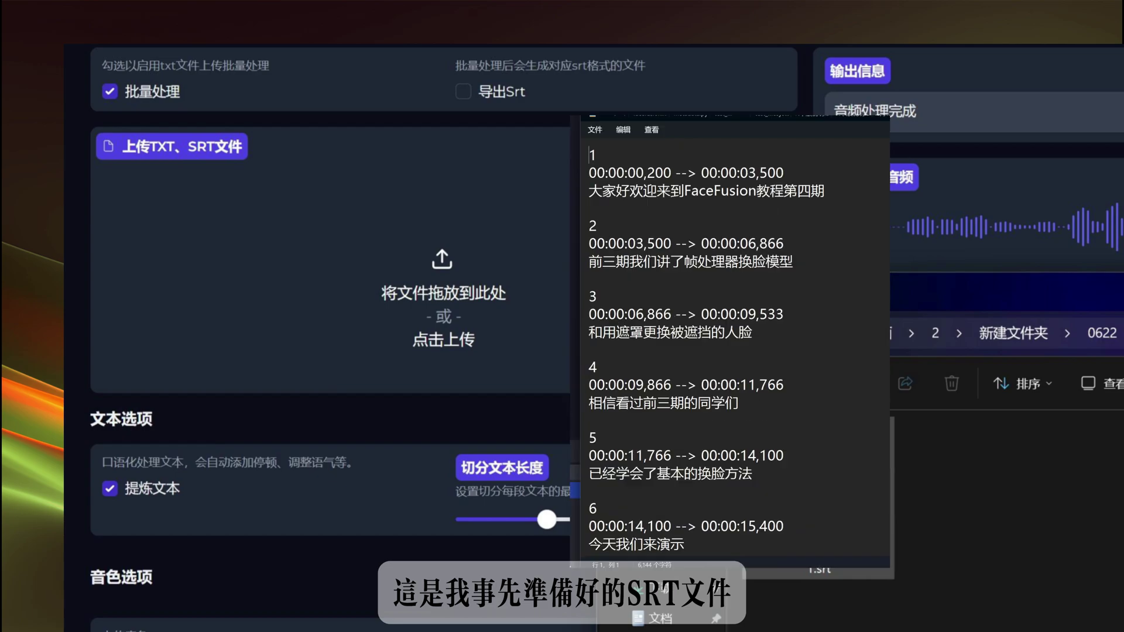
{"action": "scroll", "coordinate": [732, 351], "scroll_direction": "down", "scroll_amount": 20}
{"action": "scroll", "coordinate": [732, 351], "scroll_direction": "down", "scroll_amount": 20}
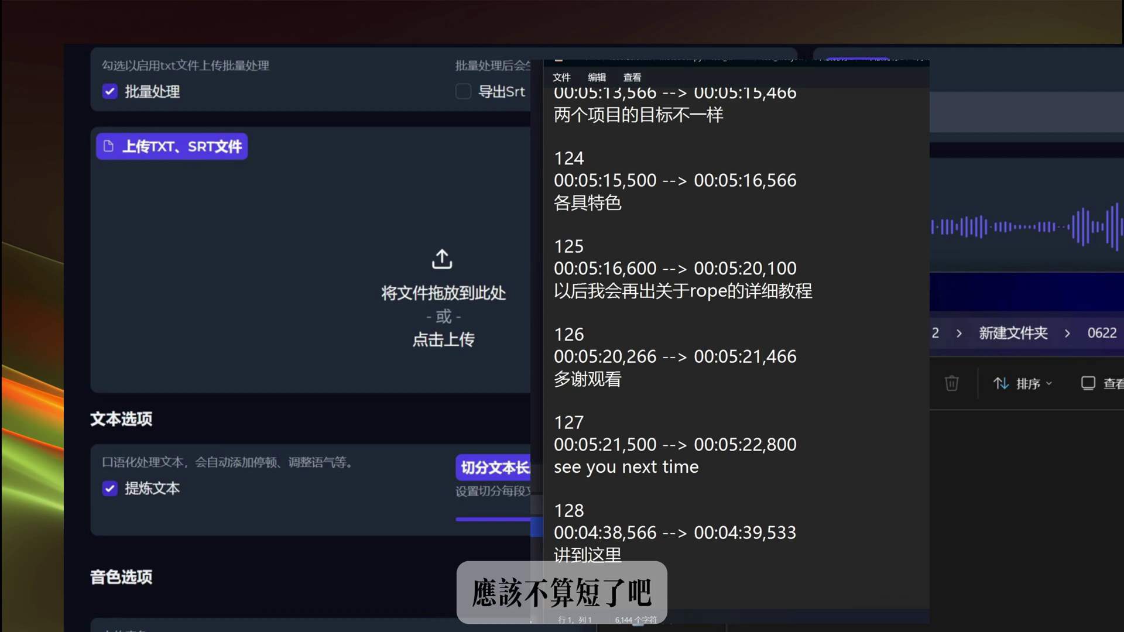
{"action": "key", "text": "alt+F4"}
{"action": "left_click_drag", "start_coordinate": [814, 495], "coordinate": [466, 334]}
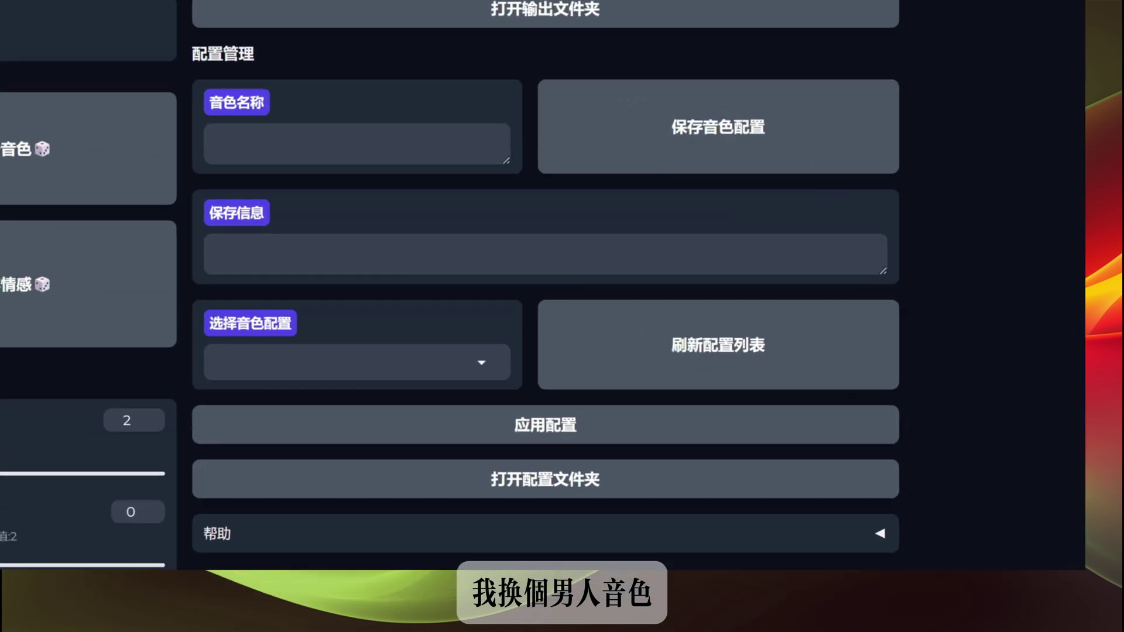
Choose the 男声 voice configuration and generate the batch audio, checking the progress in the console window.
{"action": "left_click", "coordinate": [352, 363]}
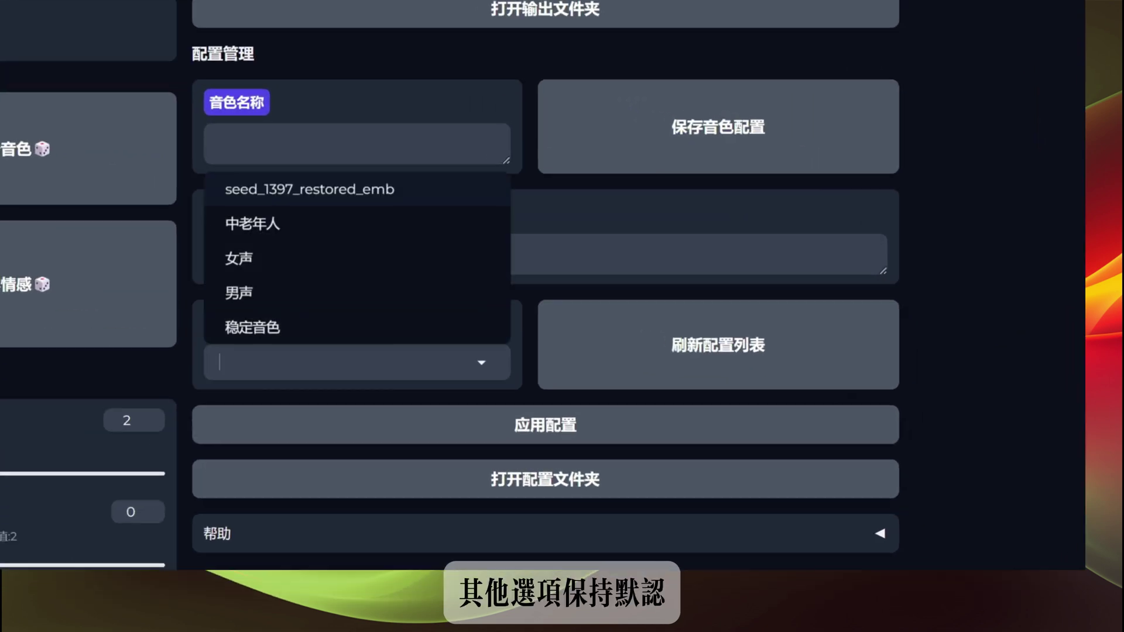
{"action": "left_click", "coordinate": [263, 294]}
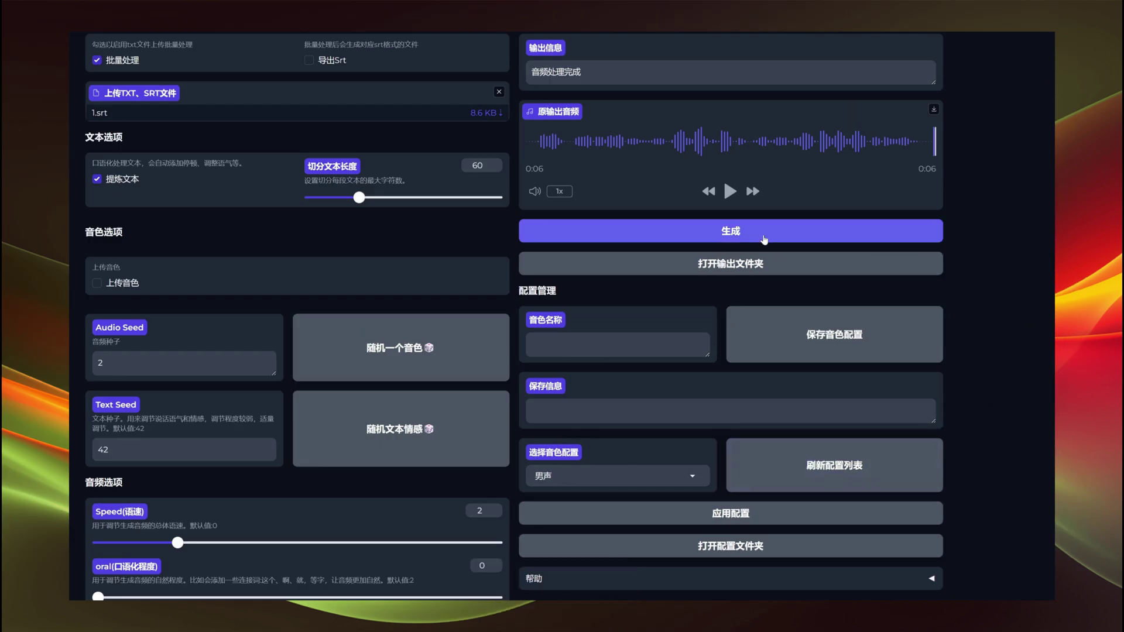
{"action": "left_click", "coordinate": [764, 231]}
{"action": "key", "text": "alt+Tab"}
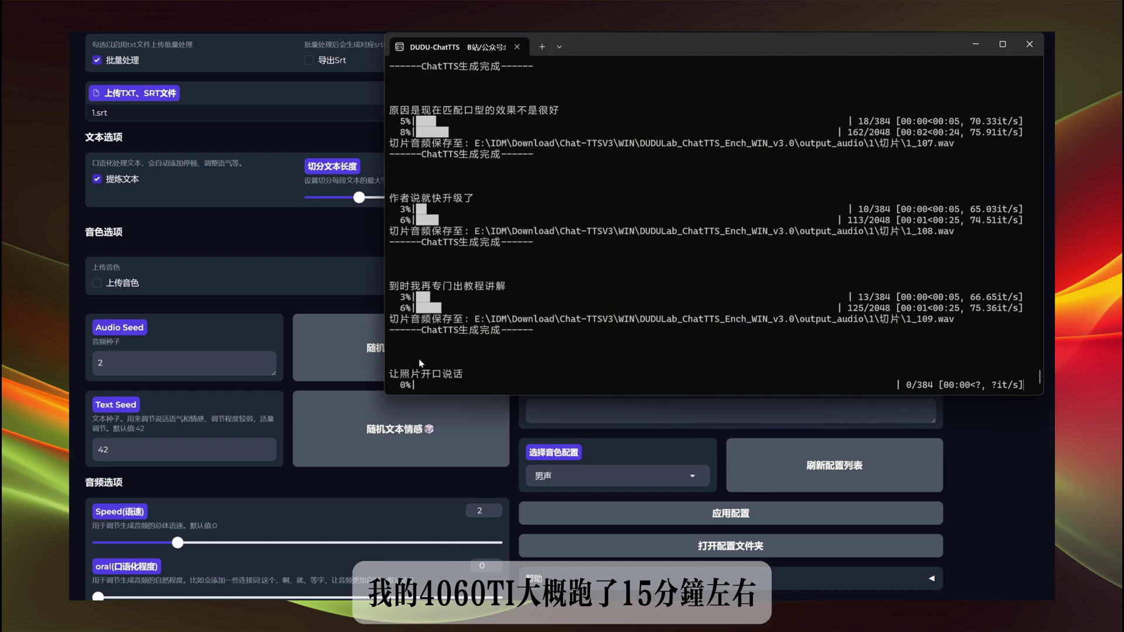
{"action": "left_click", "coordinate": [1025, 508]}
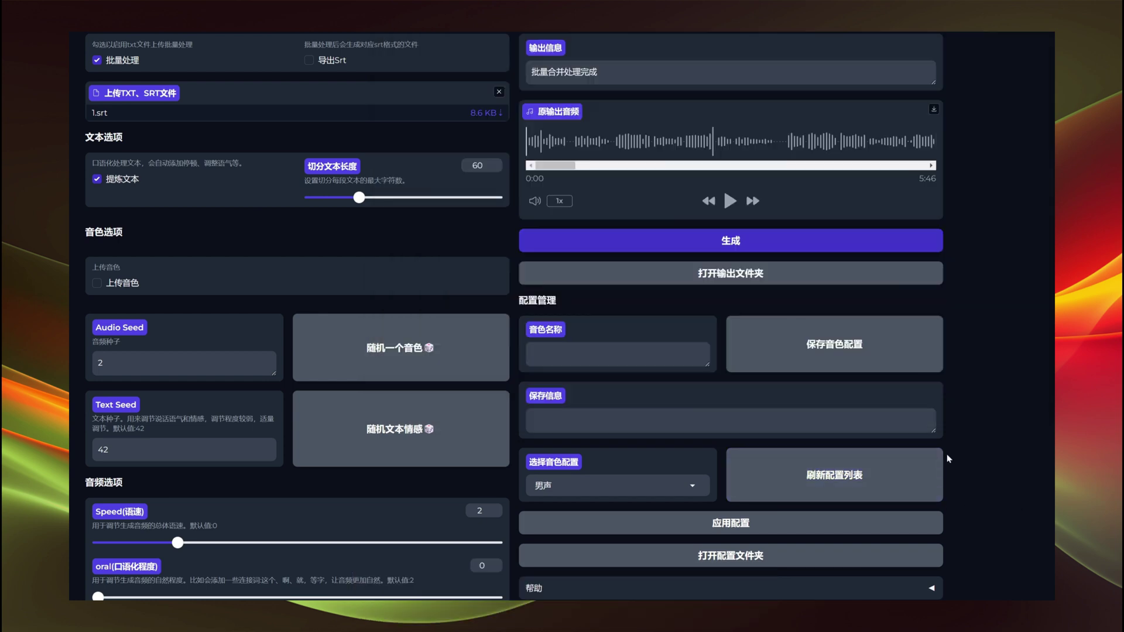
Open the output folder and go into its subfolder 1, which matches the uploaded SRT file's name.
{"action": "left_click", "coordinate": [691, 276]}
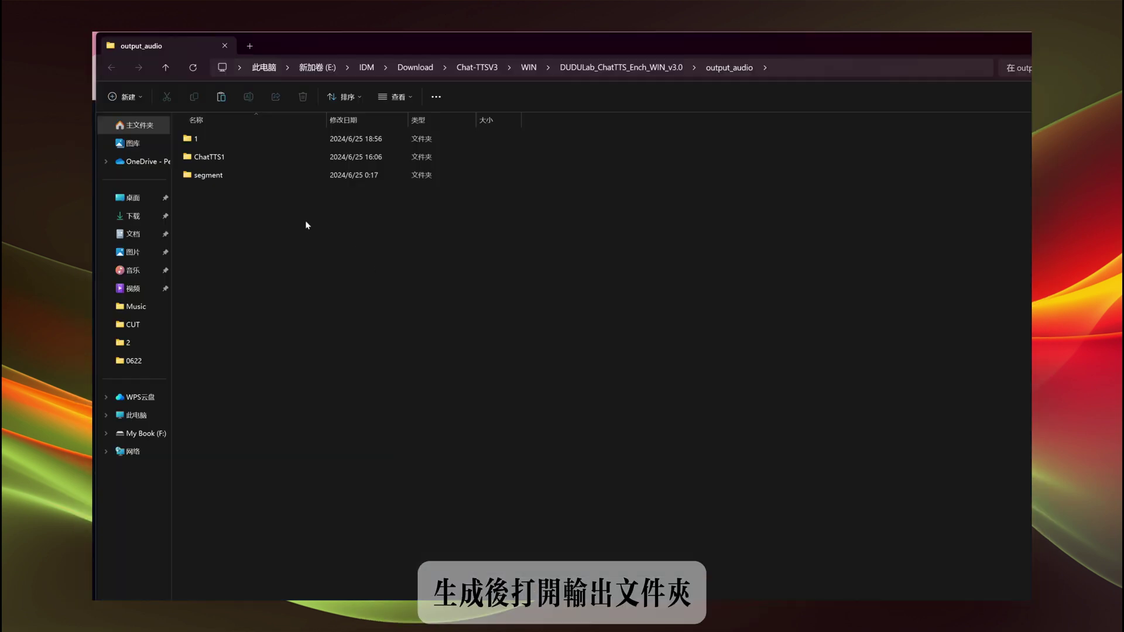
{"action": "left_click", "coordinate": [194, 144]}
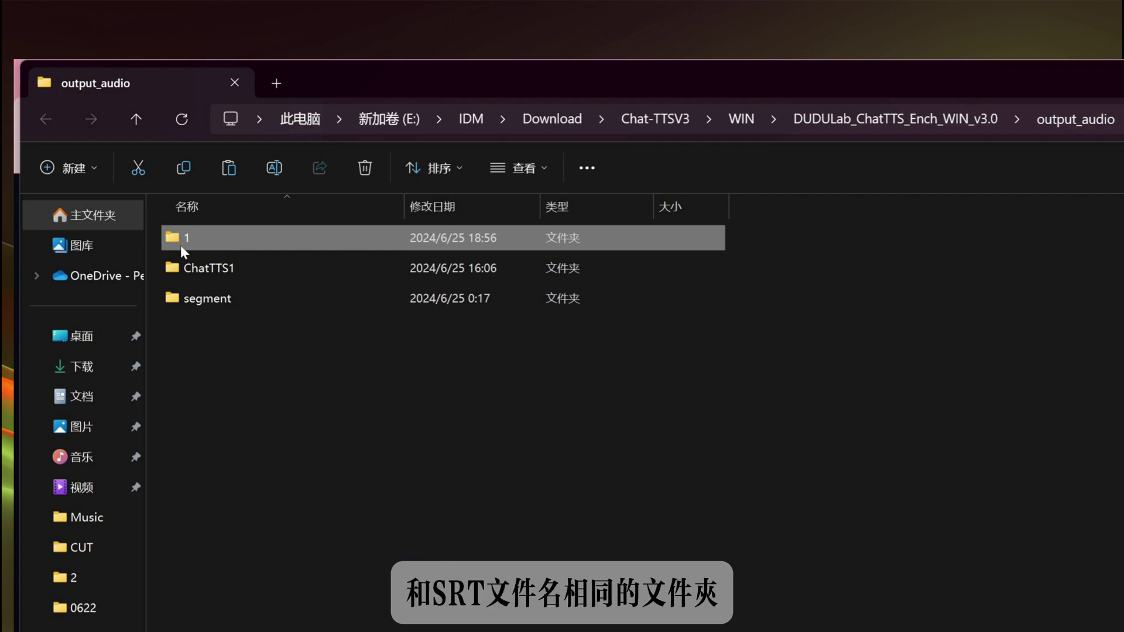
{"action": "double_click", "coordinate": [181, 245]}
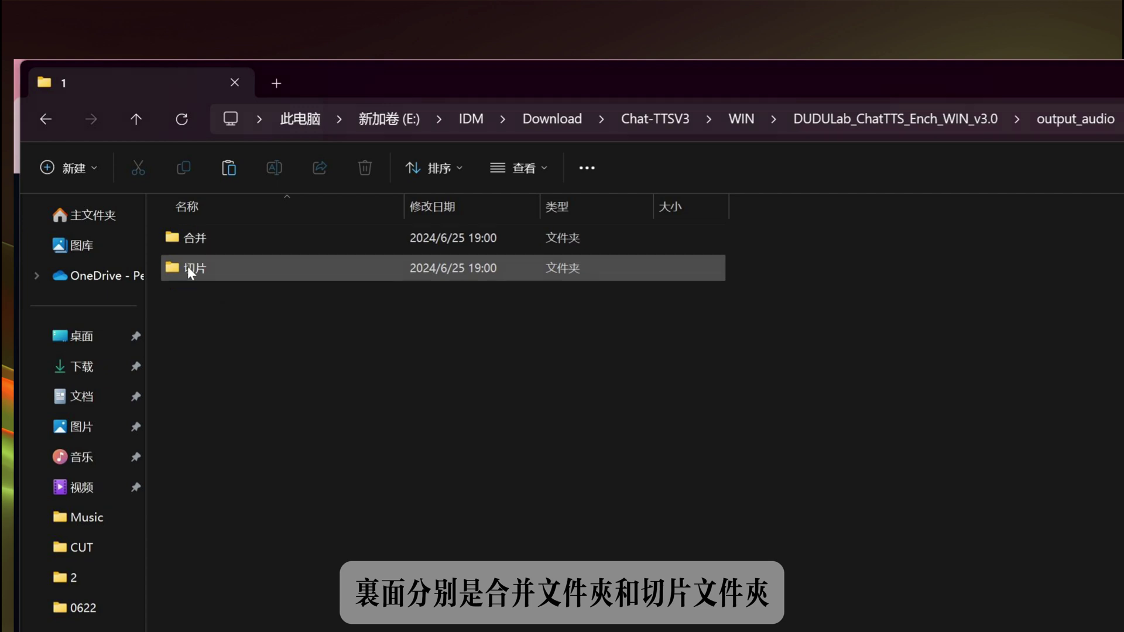
Play one of the audio slices in the 切片 folder, and open the 合并 folder to find the merged file 1_合并.wav.
{"action": "double_click", "coordinate": [187, 267]}
{"action": "scroll", "coordinate": [955, 492], "scroll_direction": "down", "scroll_amount": 20}
{"action": "scroll", "coordinate": [956, 492], "scroll_direction": "up", "scroll_amount": 20}
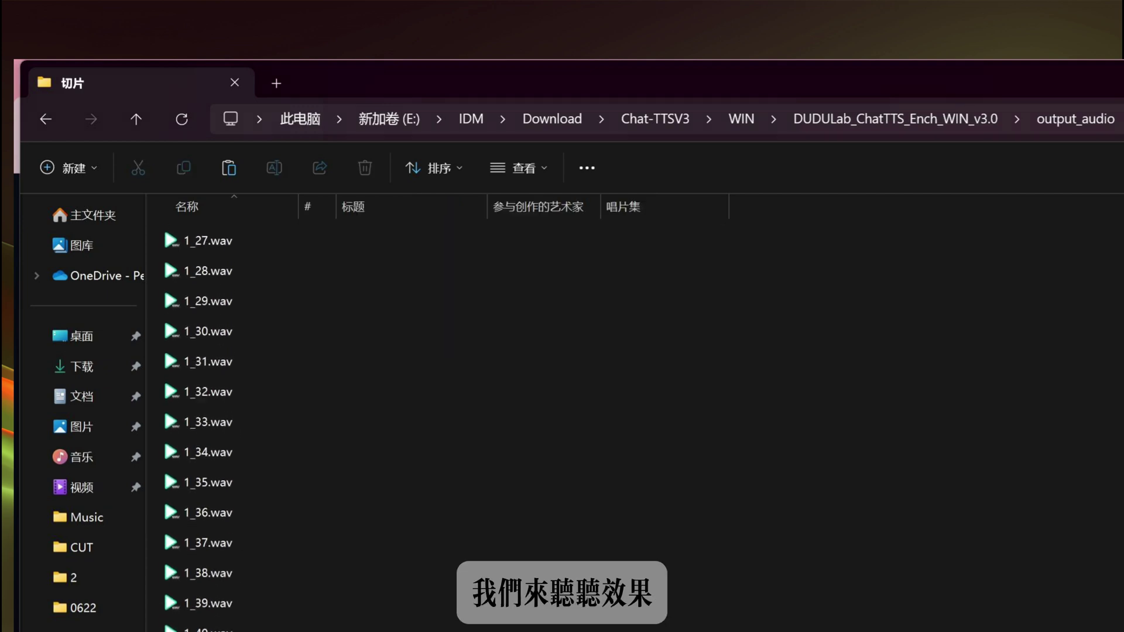
{"action": "double_click", "coordinate": [163, 493]}
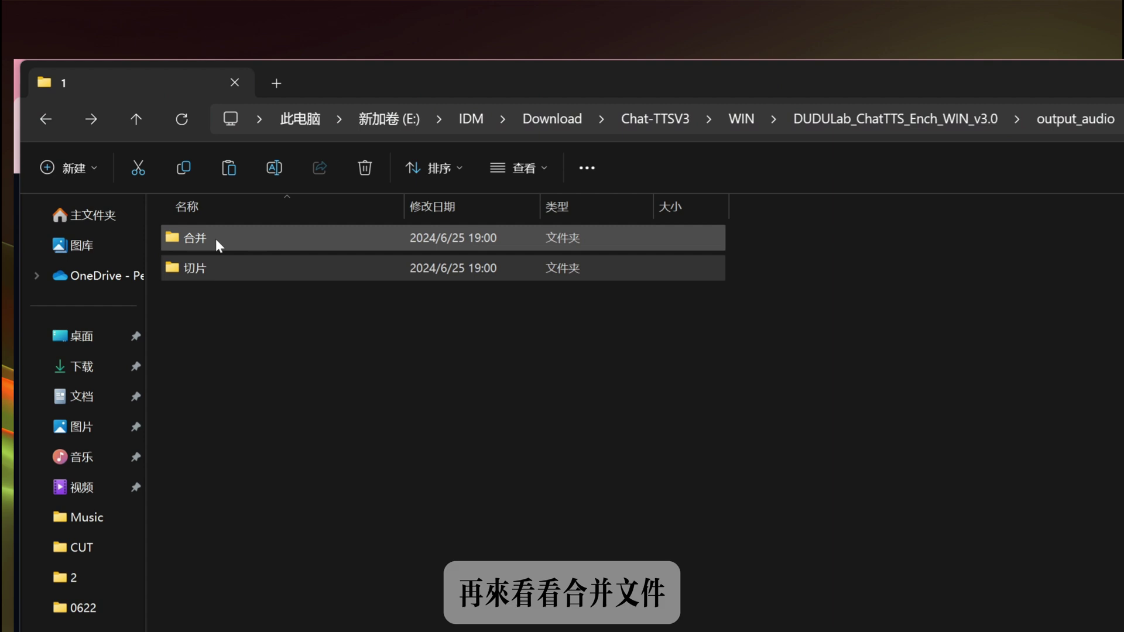
{"action": "double_click", "coordinate": [216, 240]}
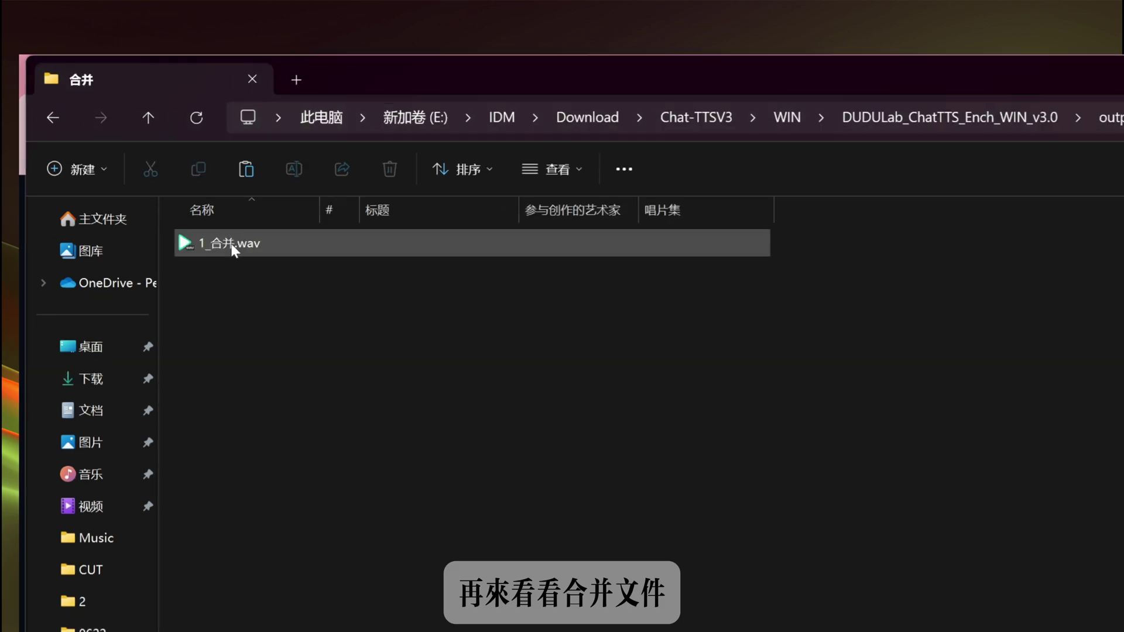
{"action": "mouse_move", "coordinate": [232, 245]}
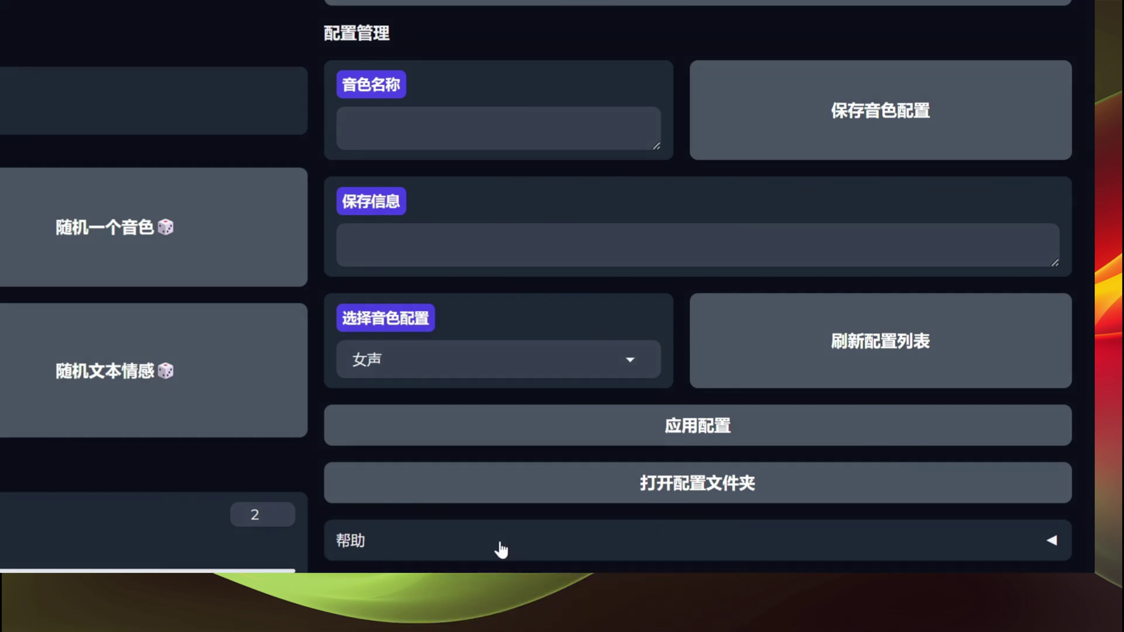
Expand the help section (帮助), follow the ChatTTS_Speaker link under 关于音色导入, and highlight the voice library page's title.
{"action": "left_click", "coordinate": [569, 549]}
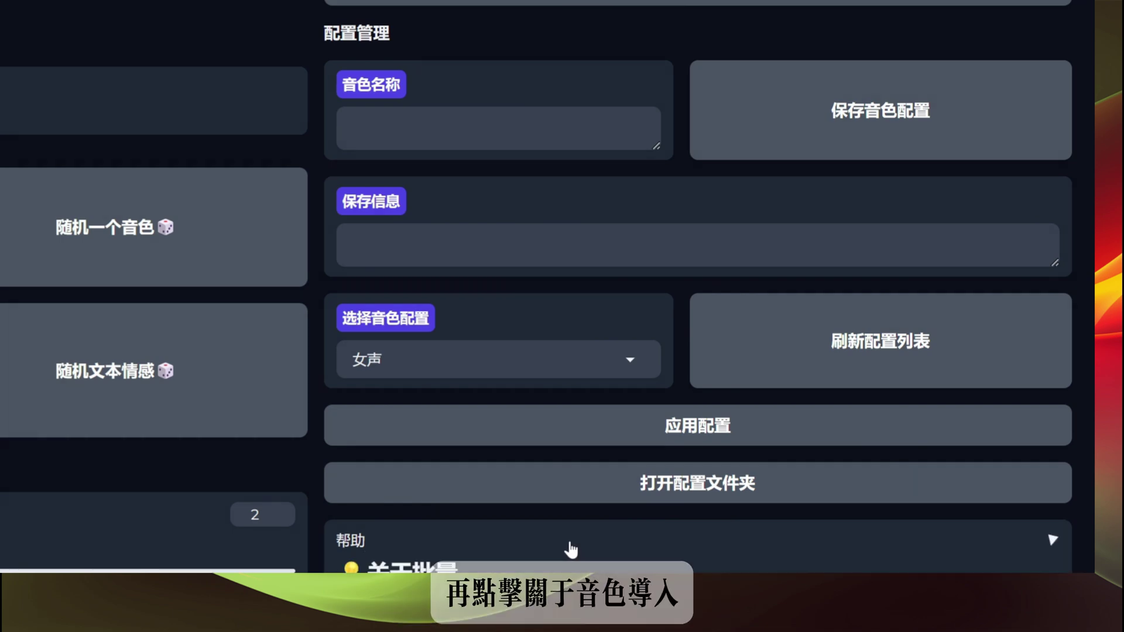
{"action": "scroll", "coordinate": [570, 549], "scroll_direction": "down", "scroll_amount": 7}
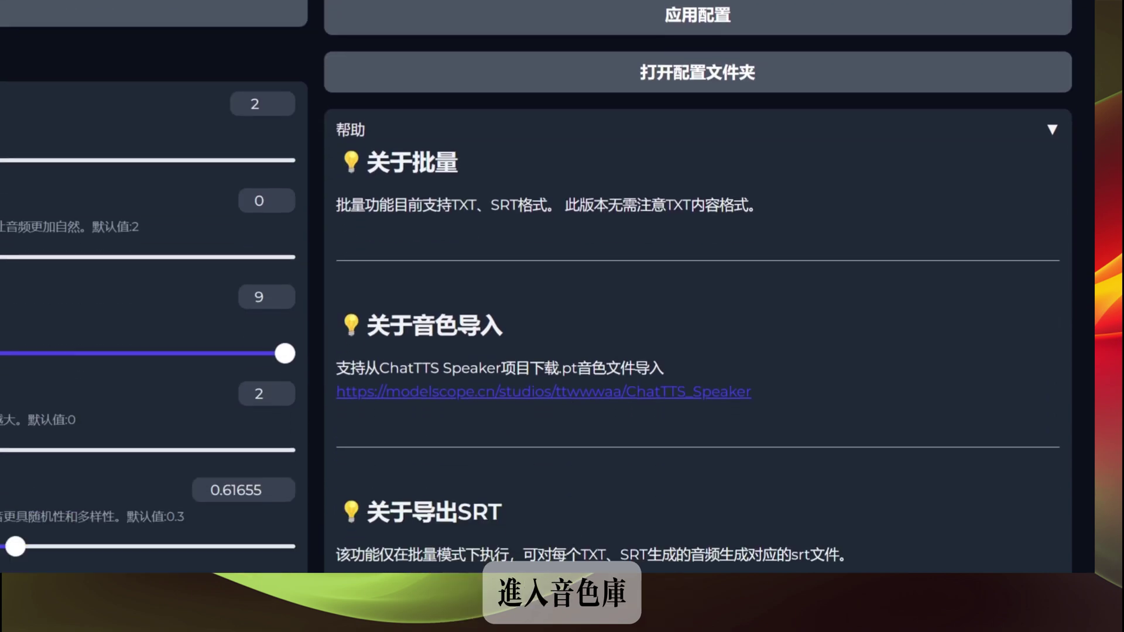
{"action": "left_click", "coordinate": [544, 392]}
{"action": "left_click_drag", "start_coordinate": [101, 120], "coordinate": [326, 119]}
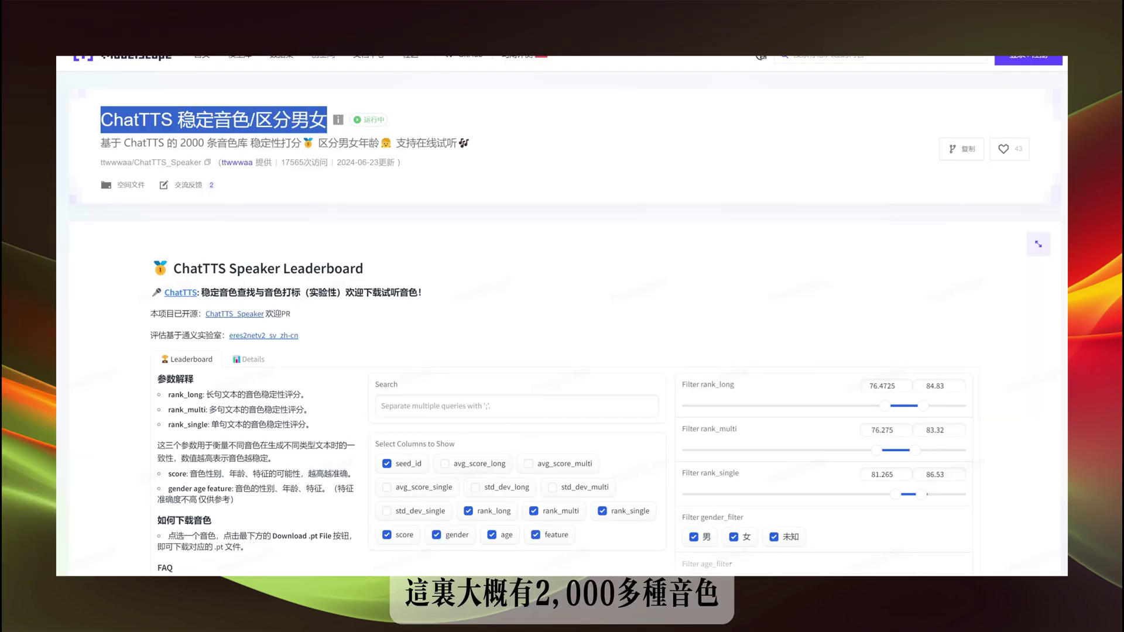
Select the voice seed_2155 in the leaderboard table and download its .pt file.
{"action": "scroll", "coordinate": [439, 340], "scroll_direction": "down", "scroll_amount": 7}
{"action": "left_click", "coordinate": [394, 281]}
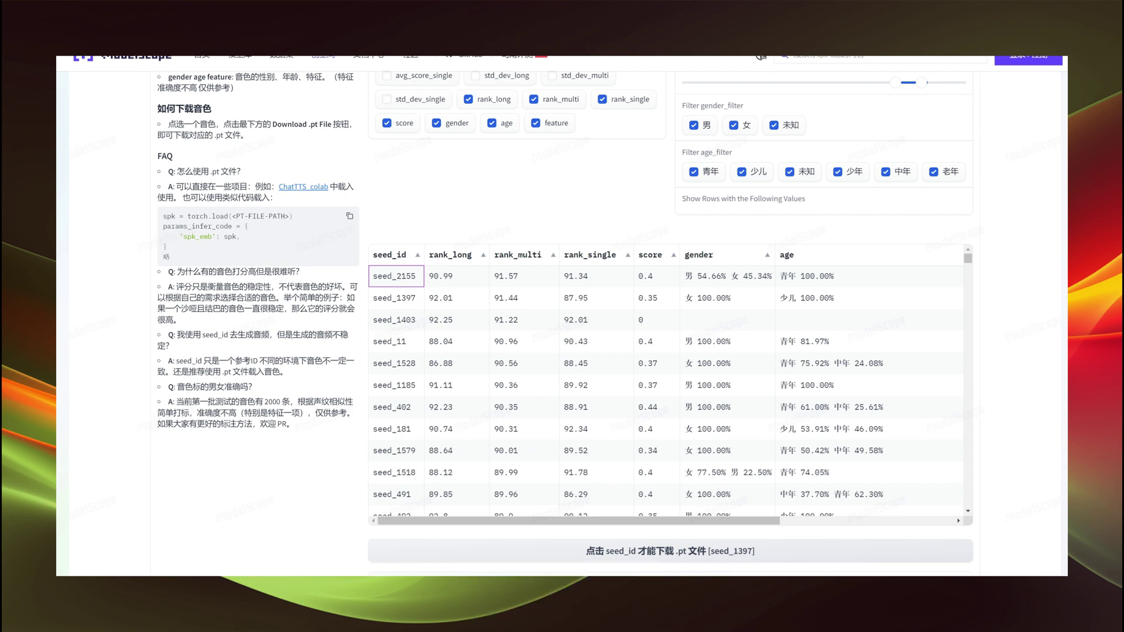
{"action": "scroll", "coordinate": [671, 410], "scroll_direction": "down", "scroll_amount": 2}
{"action": "left_click", "coordinate": [670, 542]}
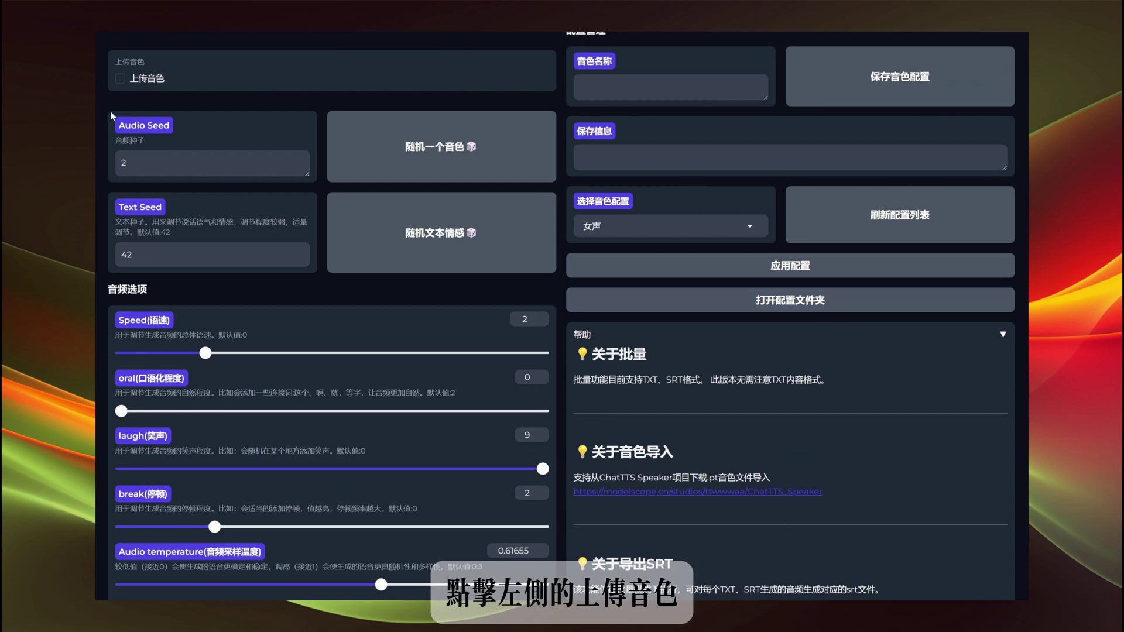
Back in the ChatTTS interface, enable 上传音色, upload seed_2155_restored_emb.pt, and generate the speech for a listening test.
{"action": "scroll", "coordinate": [117, 176], "scroll_direction": "up", "scroll_amount": 4}
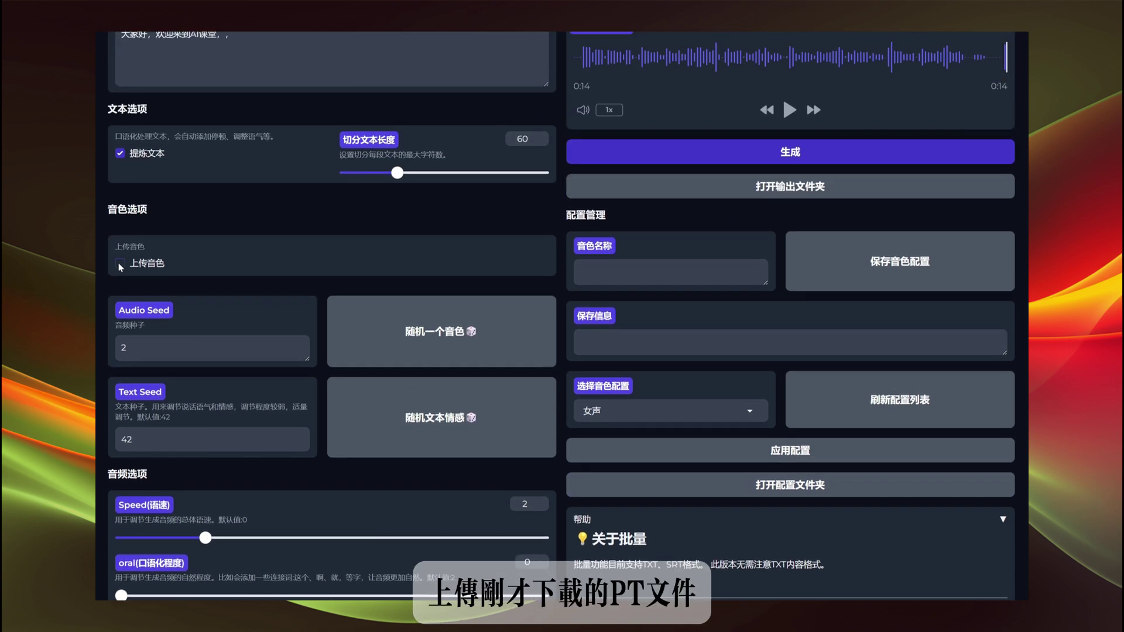
{"action": "left_click", "coordinate": [120, 264]}
{"action": "left_click", "coordinate": [331, 372]}
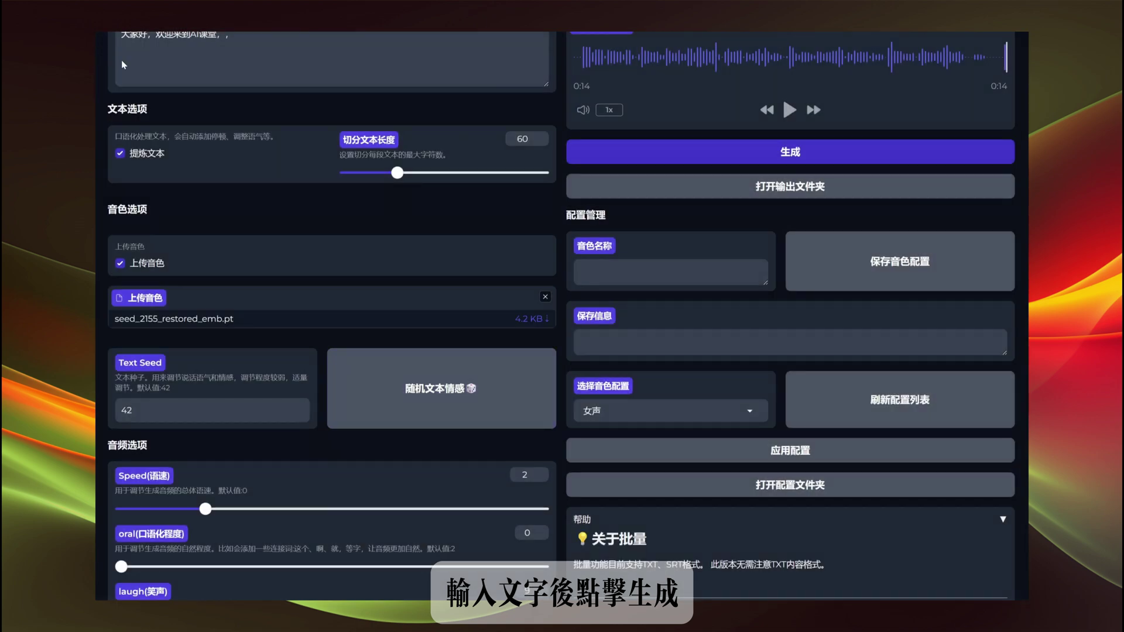
{"action": "scroll", "coordinate": [820, 338], "scroll_direction": "up", "scroll_amount": 3}
{"action": "left_click", "coordinate": [820, 339]}
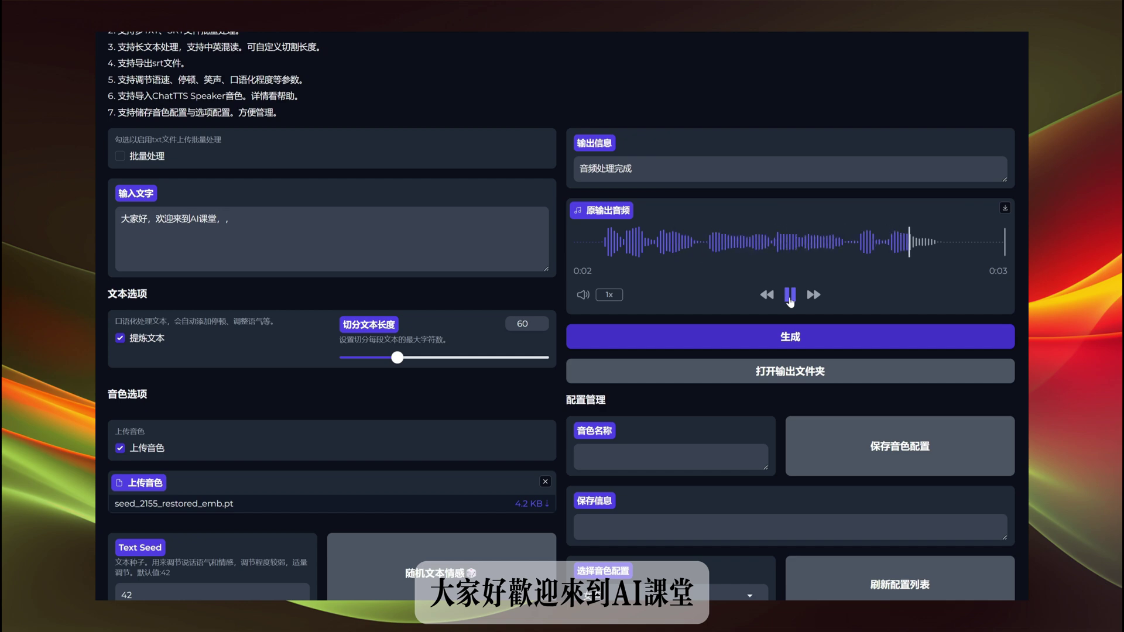
Save the uploaded voice as a configuration named 导入音色, and select it from the refreshed voice configuration list.
{"action": "scroll", "coordinate": [703, 445], "scroll_direction": "down", "scroll_amount": 3}
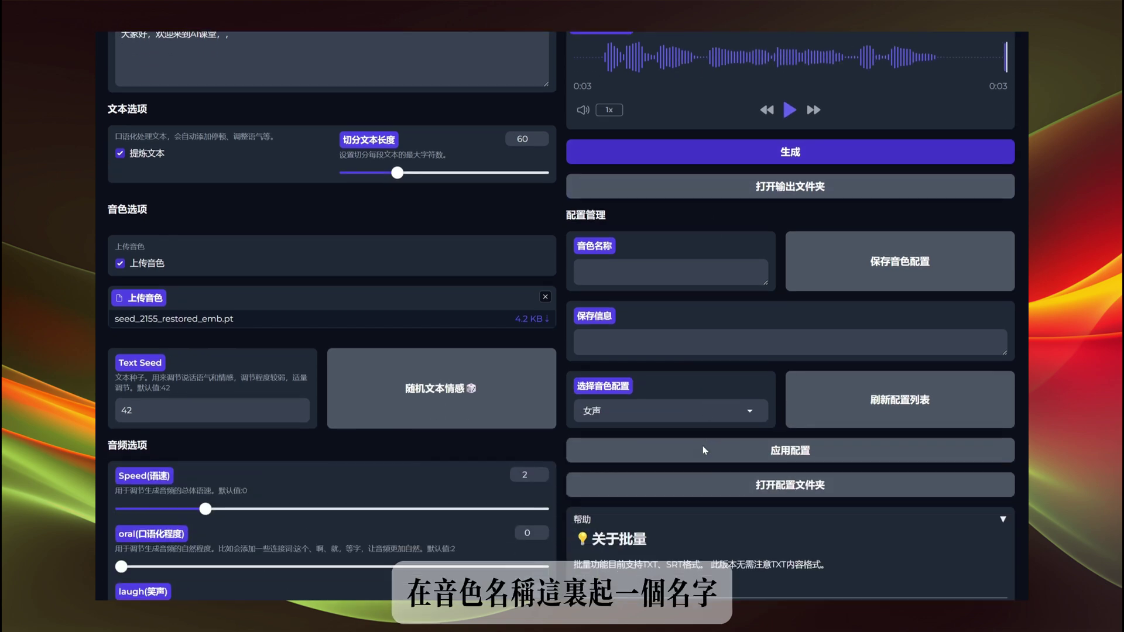
{"action": "type", "text": "导入音色"}
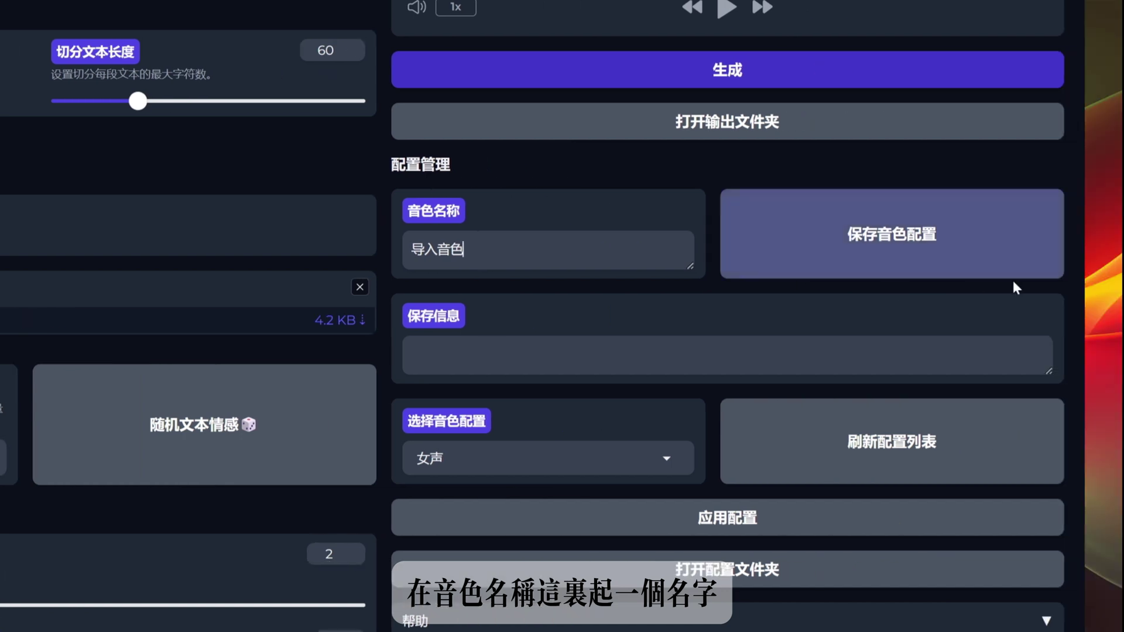
{"action": "left_click", "coordinate": [1101, 255]}
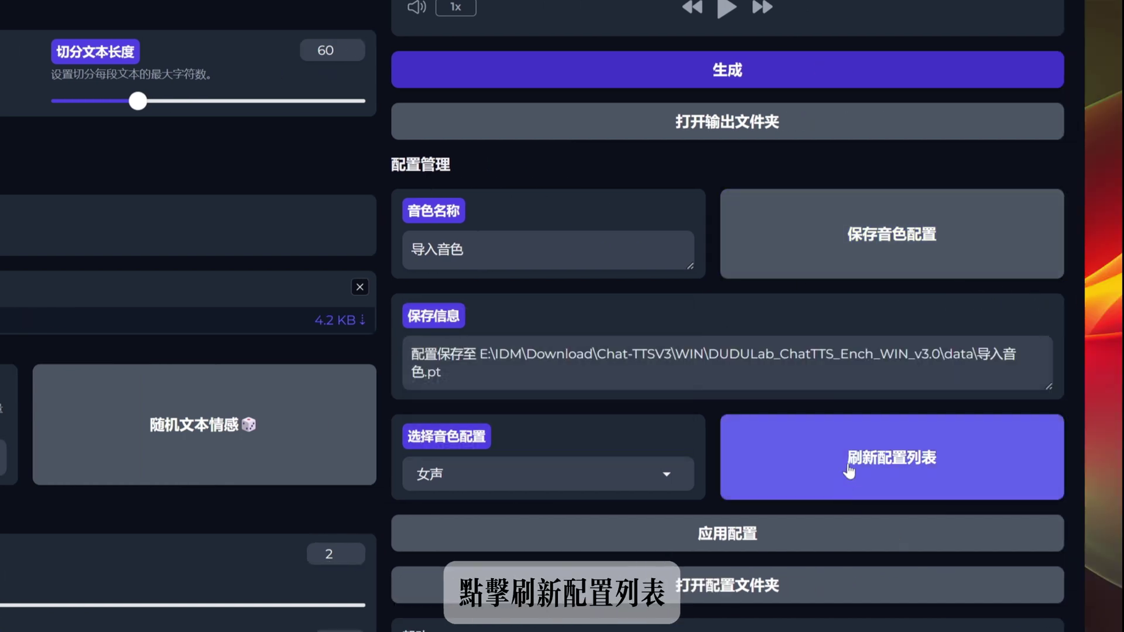
{"action": "left_click", "coordinate": [443, 474]}
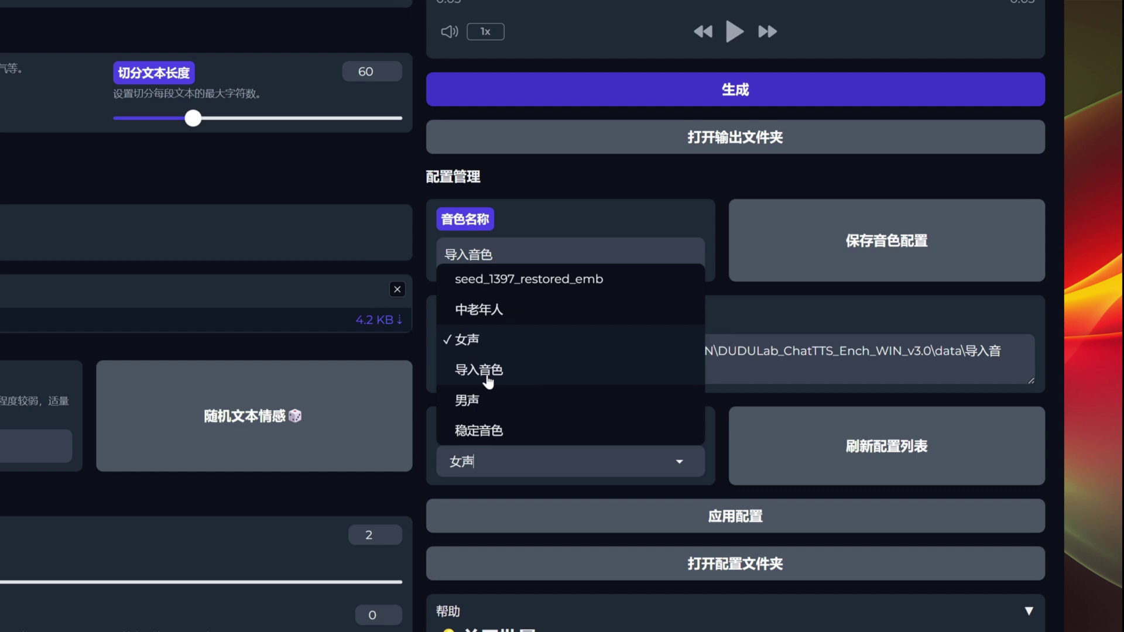
{"action": "left_click", "coordinate": [448, 374]}
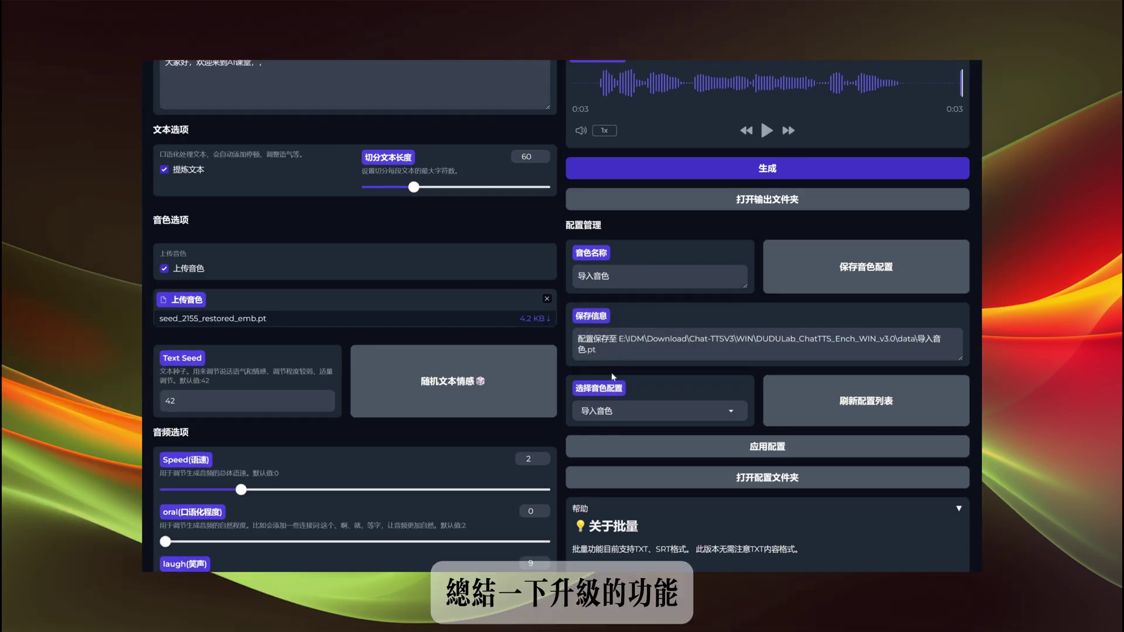